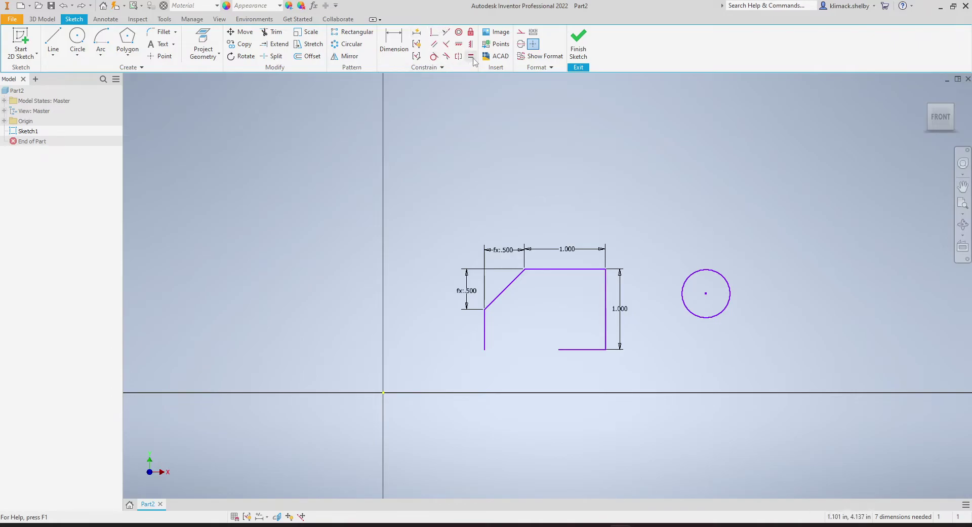
Step: Make the bottom line's left endpoint coincident with the left line's bottom endpoint
left_click(442, 34)
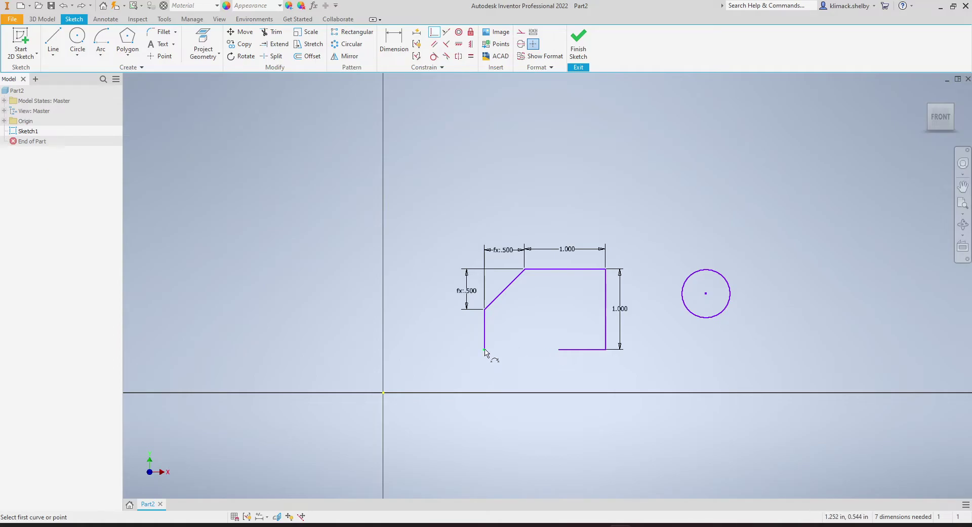
left_click(558, 350)
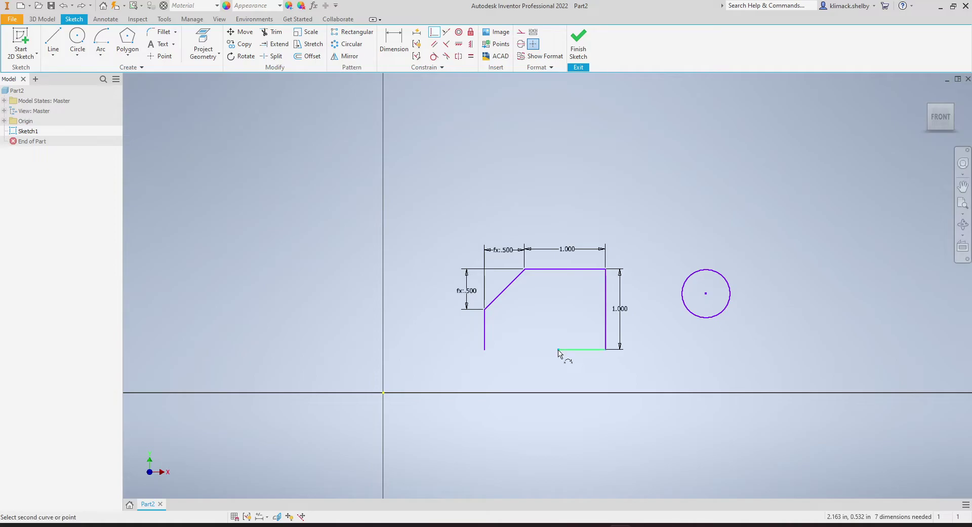
left_click(485, 350)
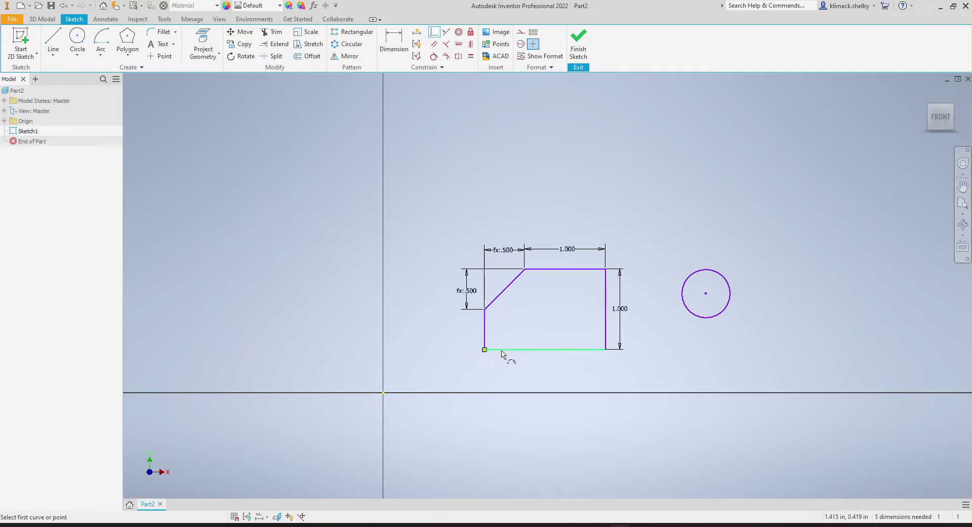
right_click(525, 365)
Step: Finish the Coincident command and drag the bottom-left corner to show the outline is unanchored
left_click(557, 367)
middle_click_drag(592, 390, 593, 402)
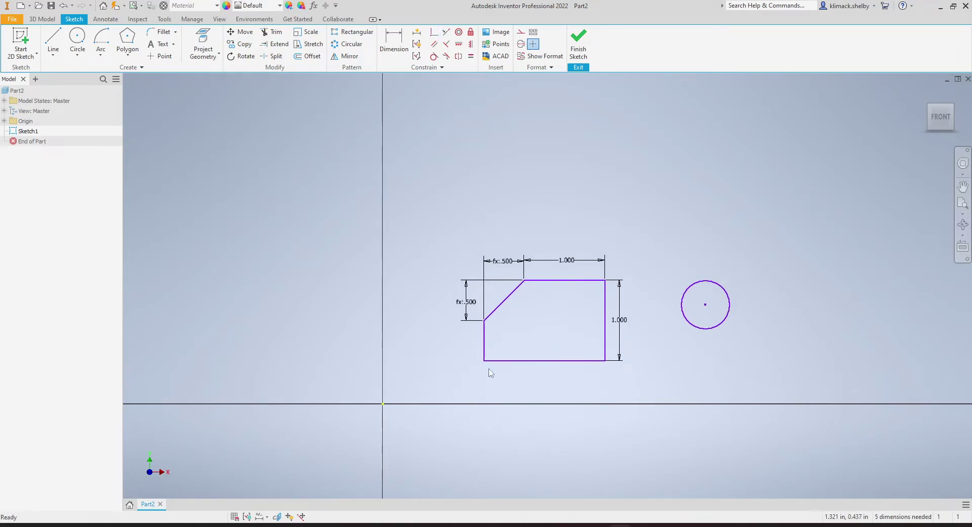
mouse_move(484, 364)
left_mouse_down()
mouse_move(461, 359)
mouse_move(489, 359)
left_mouse_up()
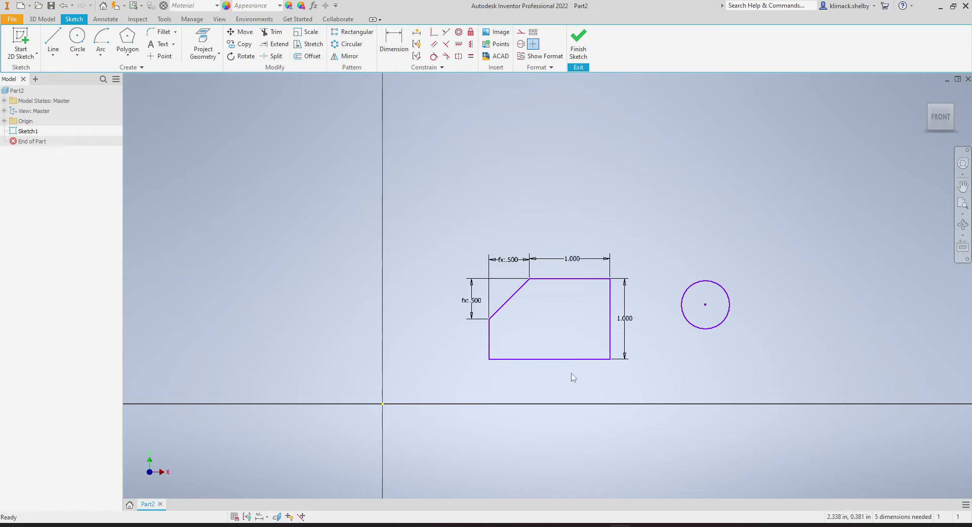
middle_click_drag(571, 372, 565, 371)
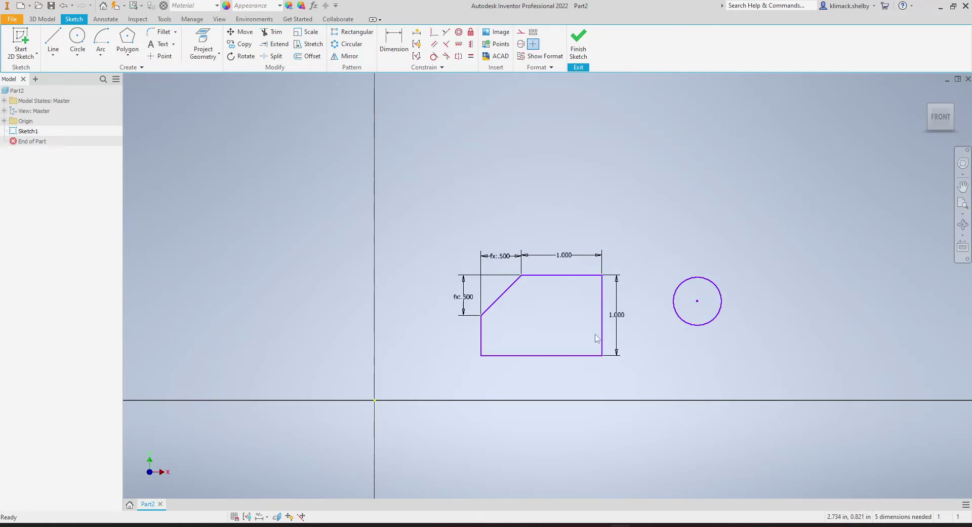
Step: Apply a Tangent constraint between the circle and the rectangle's right edge
left_click(433, 35)
left_click(678, 291)
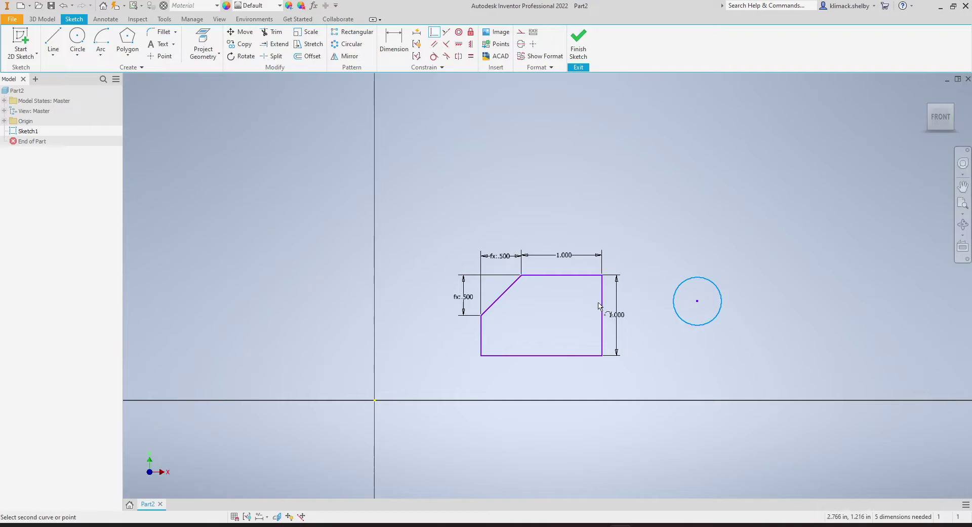
left_click(603, 315)
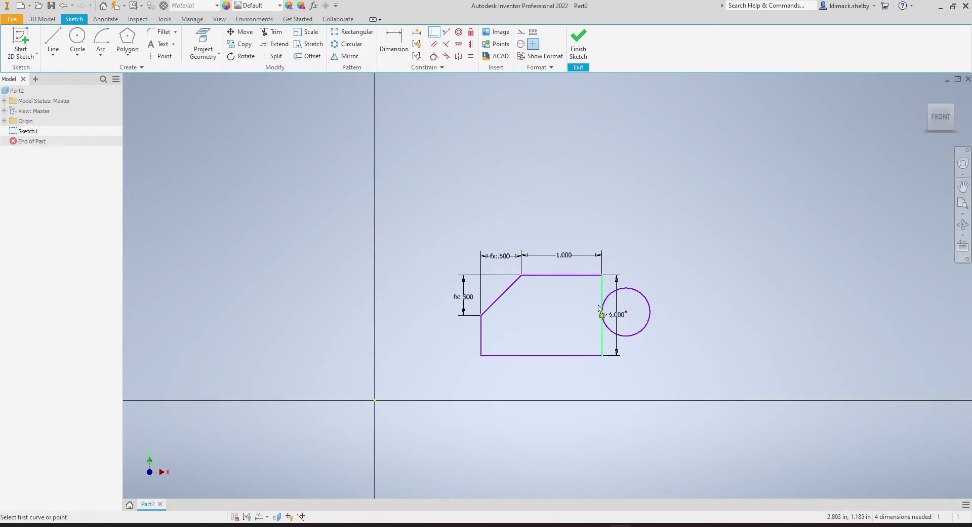
right_click(675, 353)
Step: End the Tangent command and drag the circle's centre to test how the tangent circle resizes
left_click(692, 345)
left_click_drag(626, 313, 721, 320)
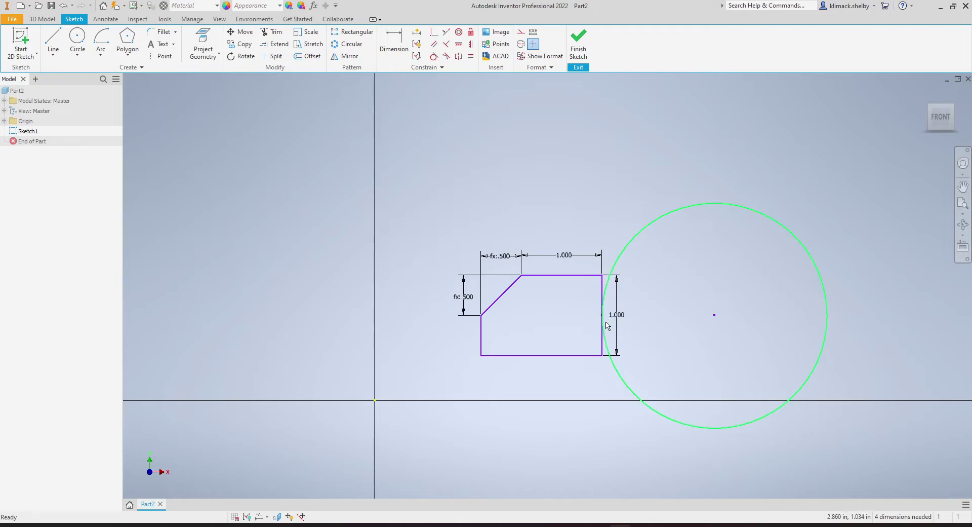
left_click_drag(716, 316, 612, 321)
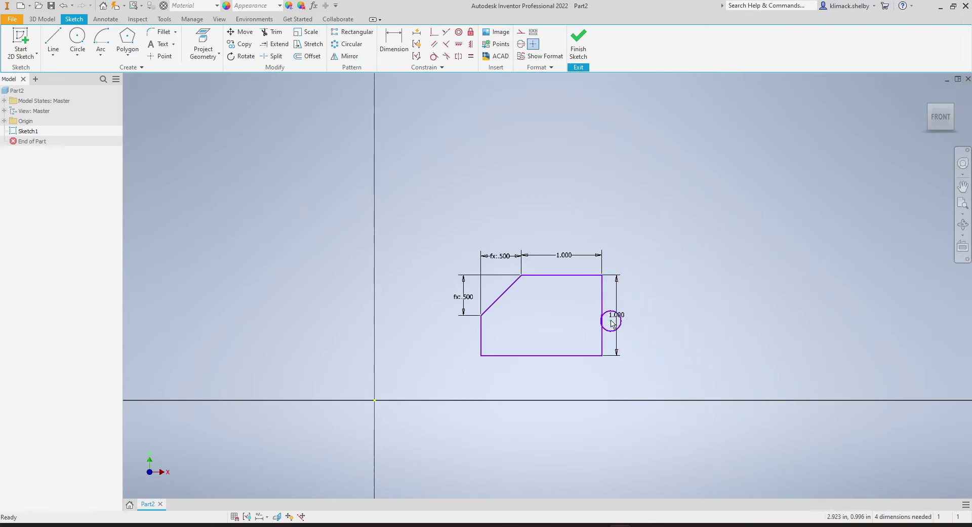
left_click_drag(613, 325, 660, 321)
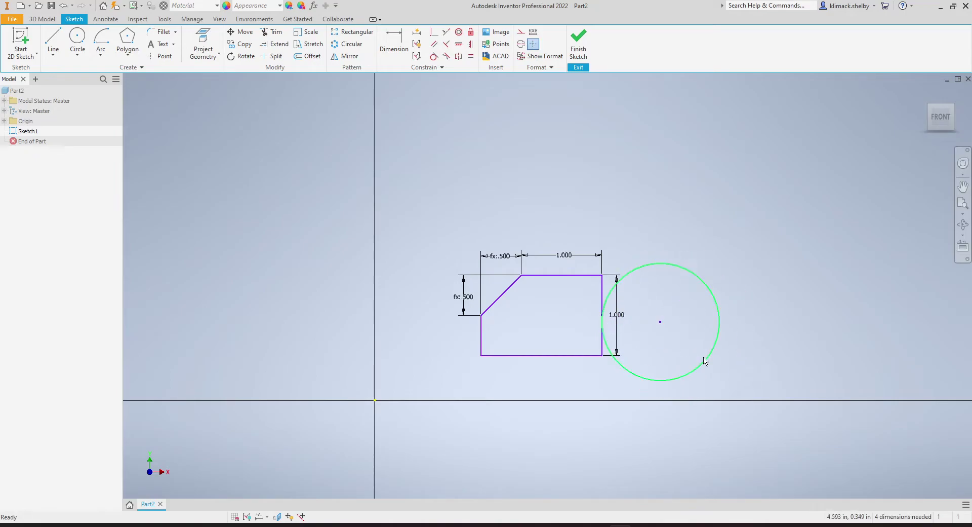
middle_click_drag(707, 361, 711, 349)
Step: Undo the circle resizes and the tangent constraint, leaving the circle free again
left_click(62, 6)
left_click(62, 6)
left_click(62, 6)
left_click(60, 7)
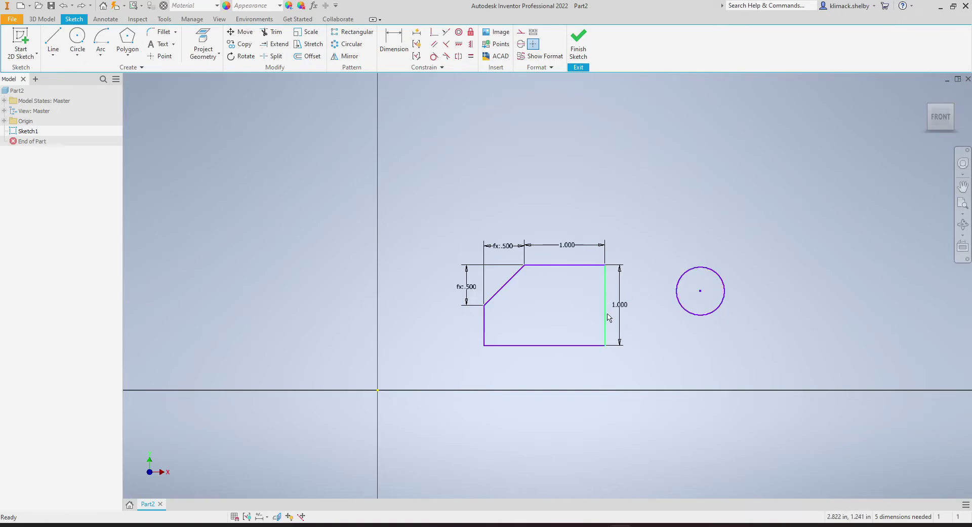
Step: Constrain the circle's centre onto the right edge with Coincident, then enlarge the circle slightly
left_click_drag(696, 298, 626, 313)
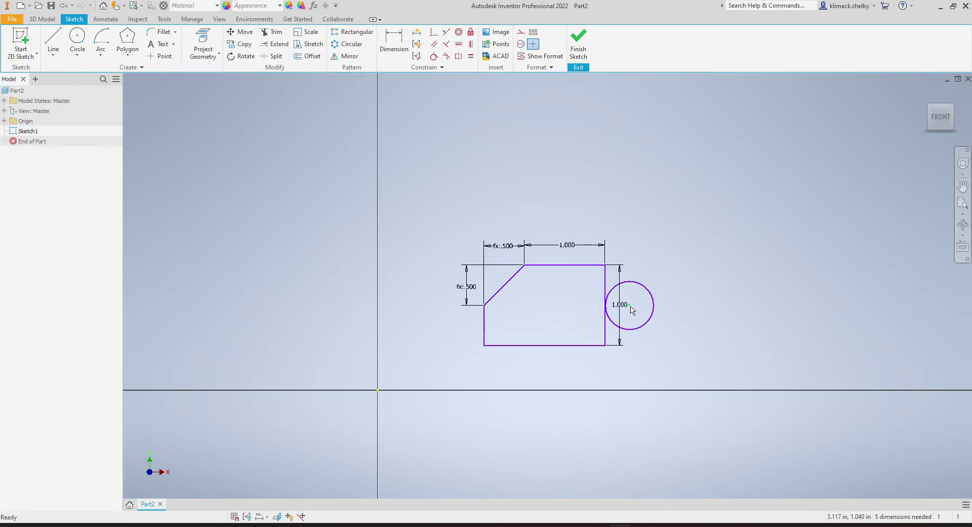
key("ctrl+z")
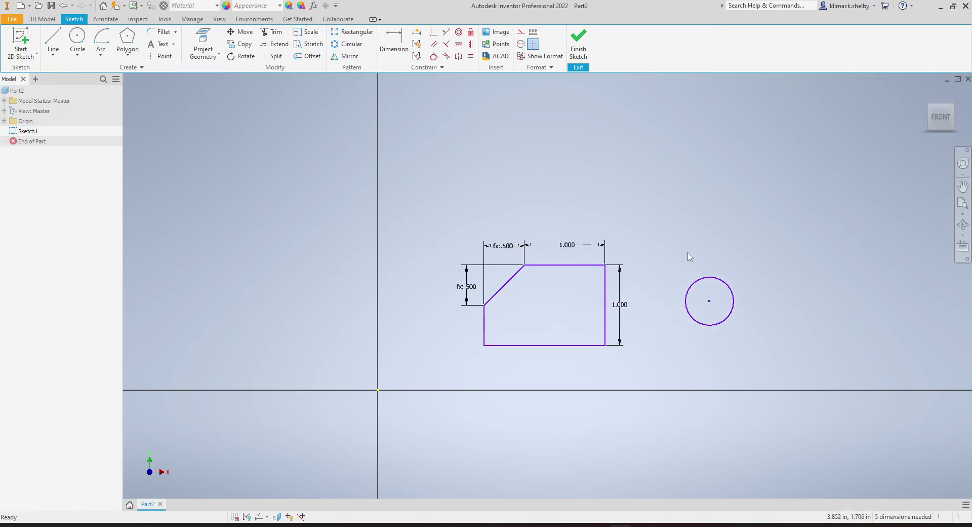
left_click(434, 32)
left_click(709, 300)
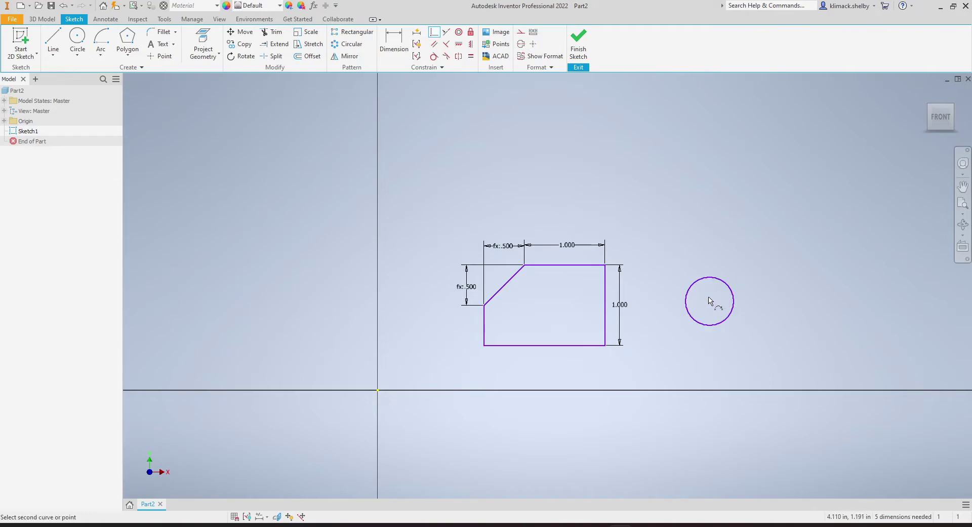
left_click(609, 327)
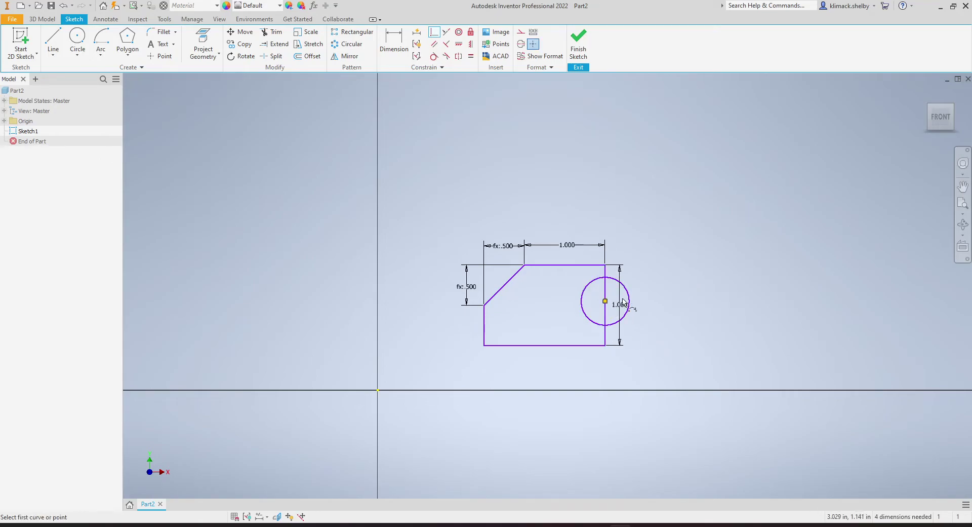
key("Escape")
mouse_move(630, 301)
left_mouse_down()
mouse_move(667, 307)
mouse_move(645, 304)
left_mouse_up()
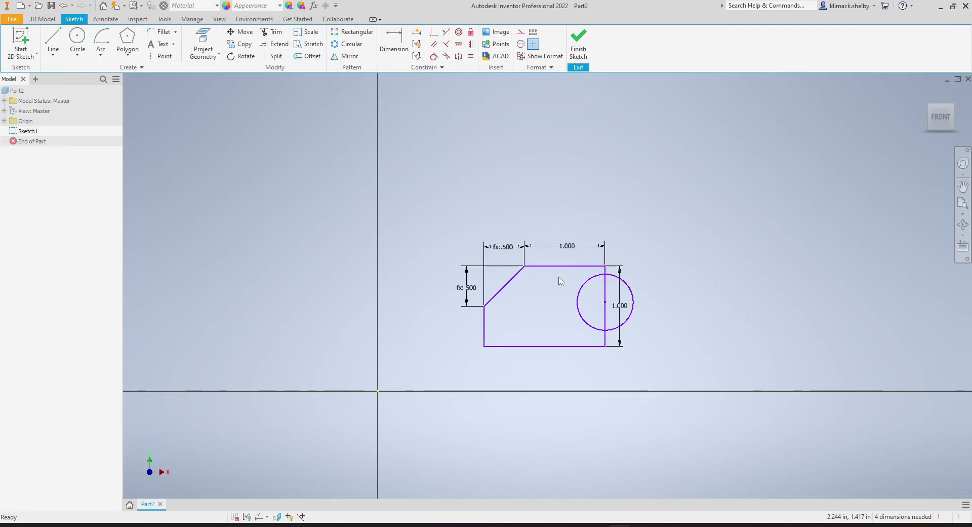
Step: Make the profile's bottom-left corner coincident with the sketch origin, leaving 2 dimensions needed
left_click(431, 35)
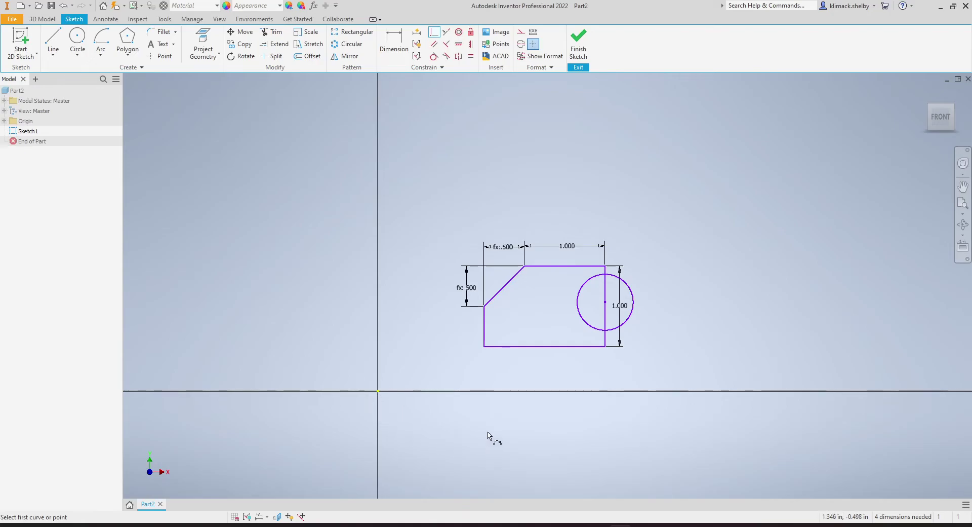
middle_click_drag(420, 404, 461, 380)
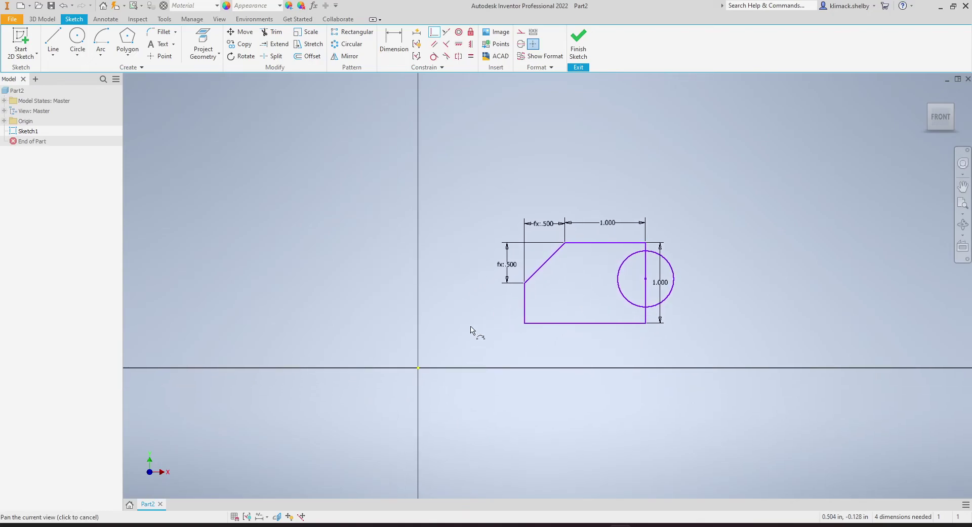
left_click(435, 31)
left_click(527, 323)
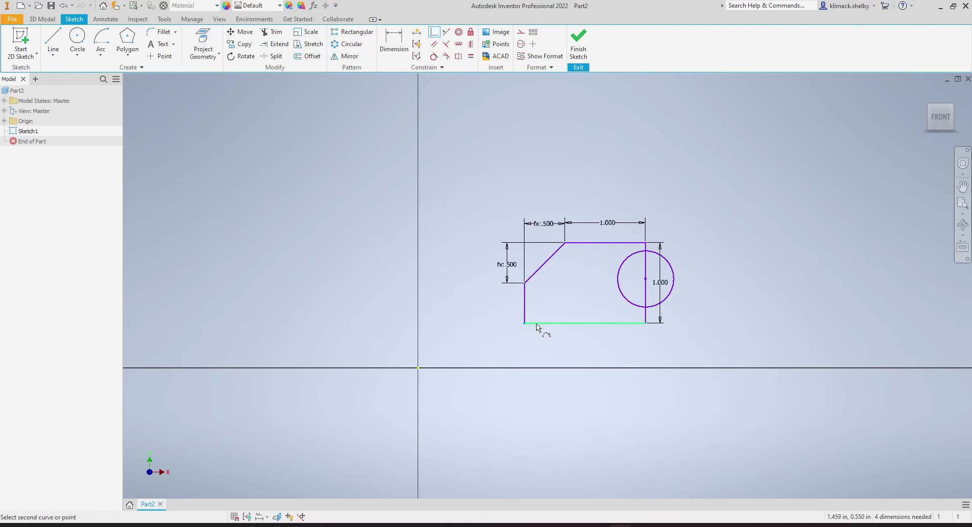
left_click(419, 368)
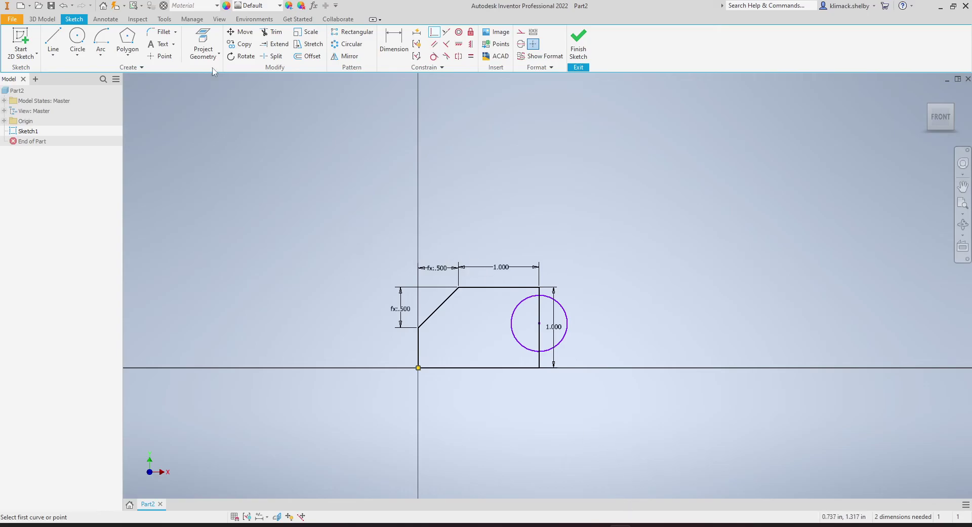
left_click(65, 6)
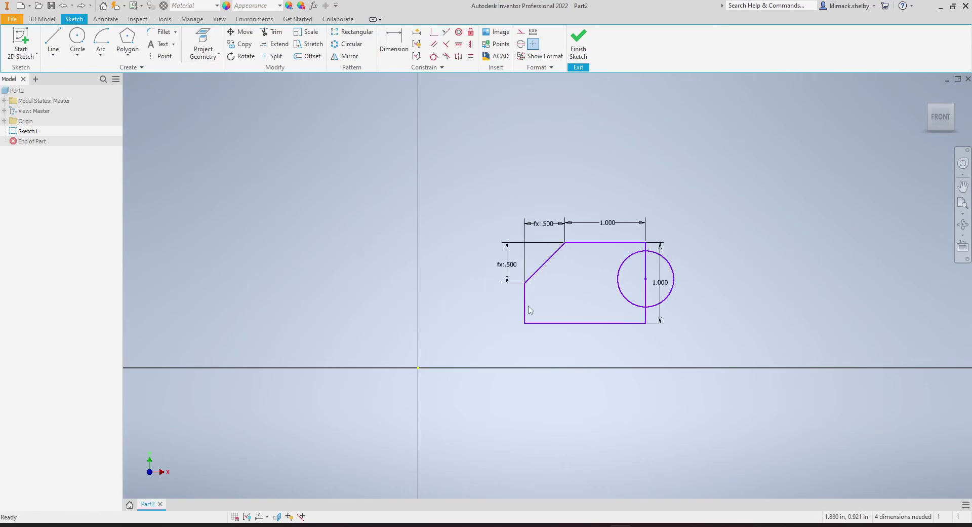
key("d")
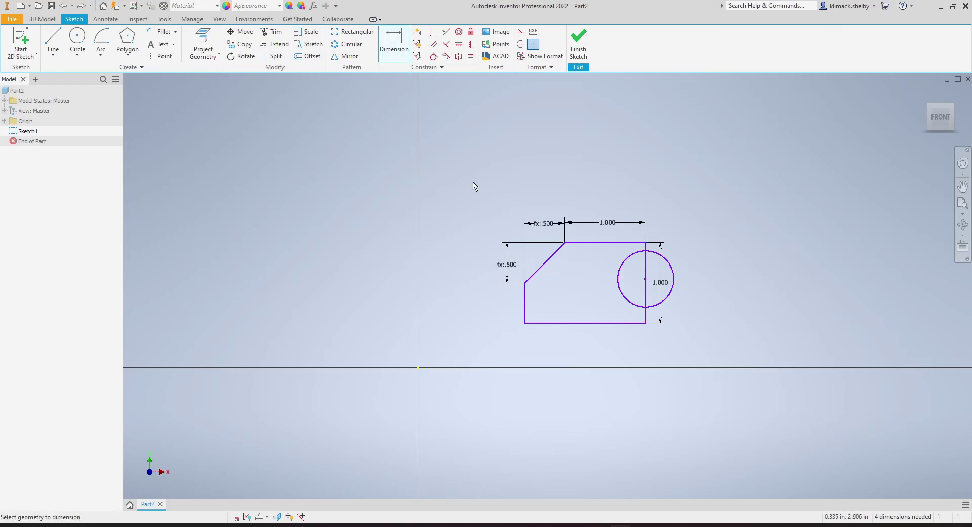
left_click(420, 369)
left_click(525, 322)
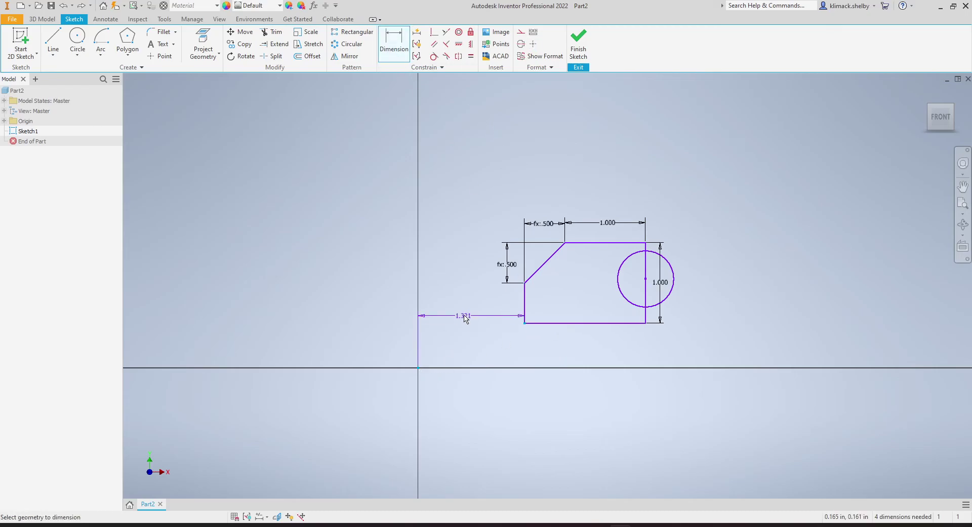
left_click(419, 322)
type("0")
key("Return")
left_click(451, 323)
left_click(418, 368)
left_click(391, 379)
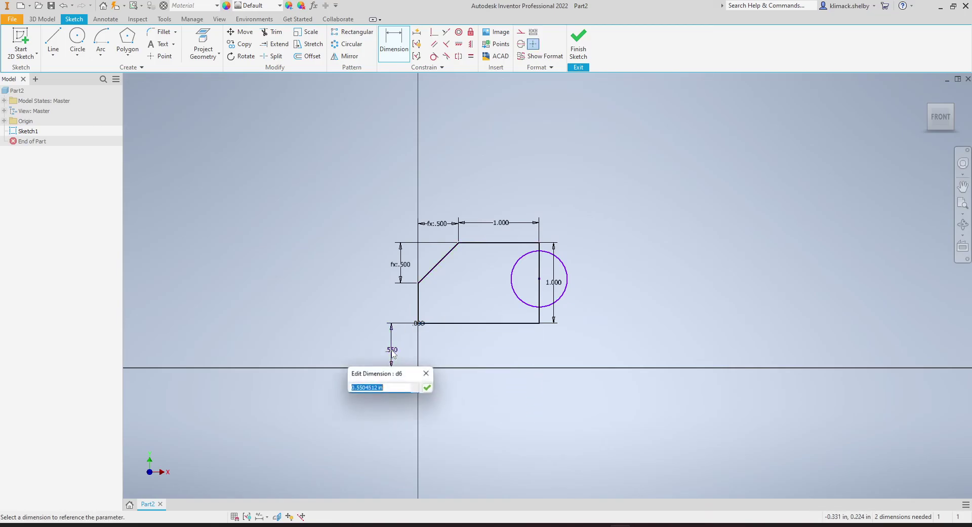
type("0")
key("Return")
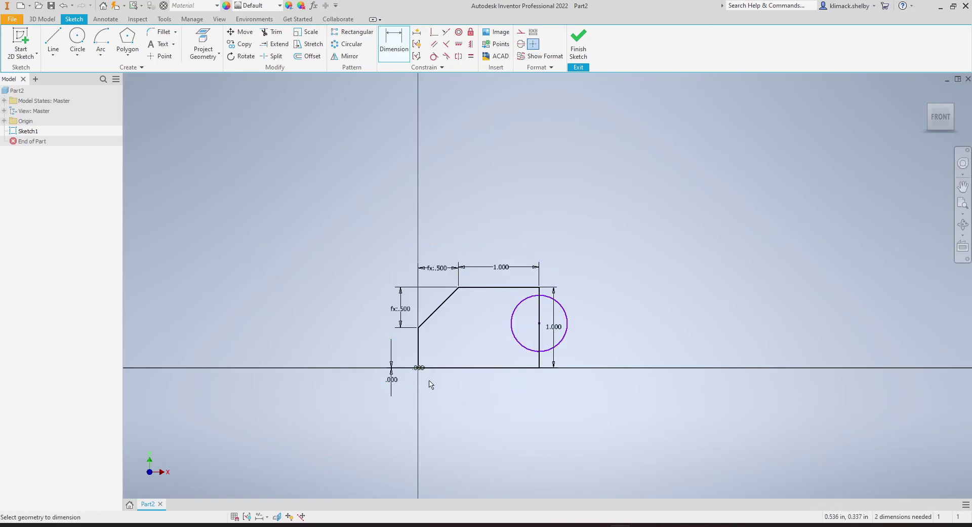
middle_click_drag(439, 382, 450, 377)
scroll(404, 373, "down", 3)
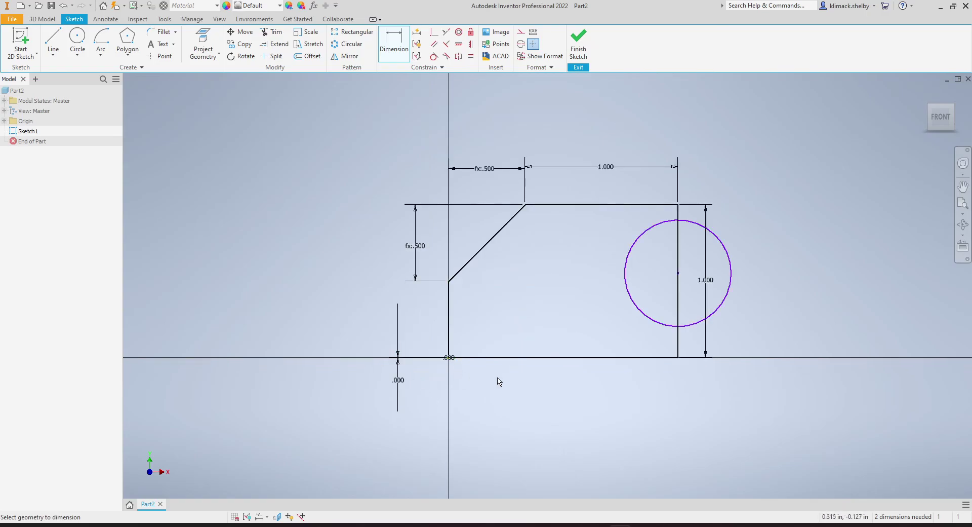
scroll(496, 382, "up", 5)
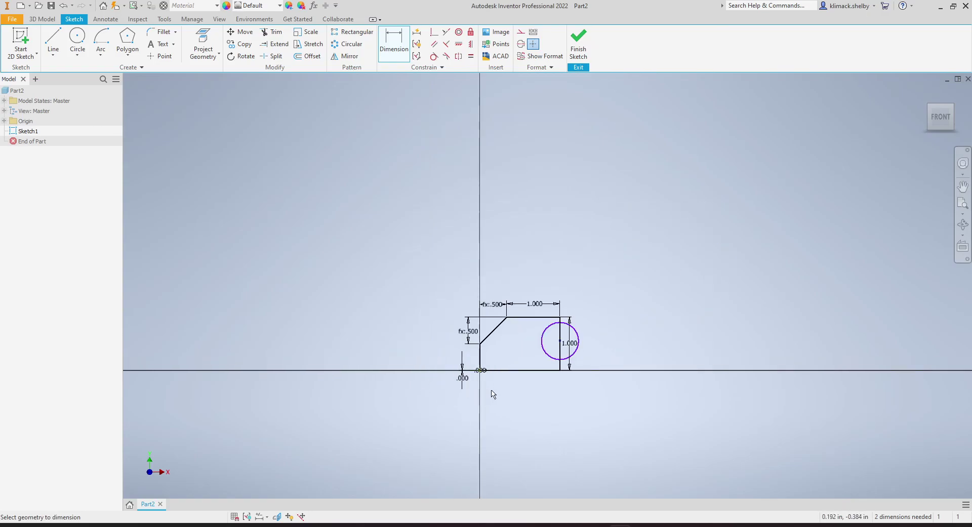
key("Escape")
key("ctrl+z")
left_click_drag(477, 375, 547, 346)
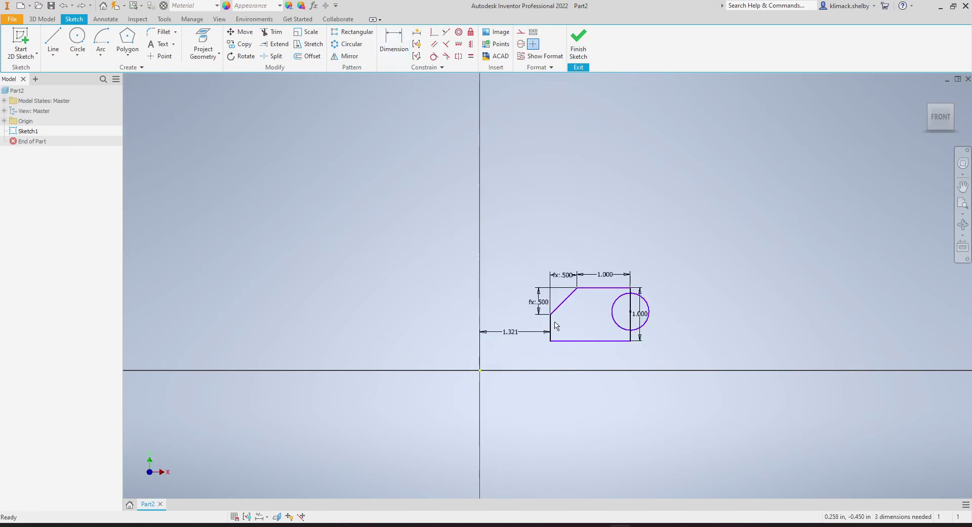
key("ctrl+z")
key("i")
left_click(551, 341)
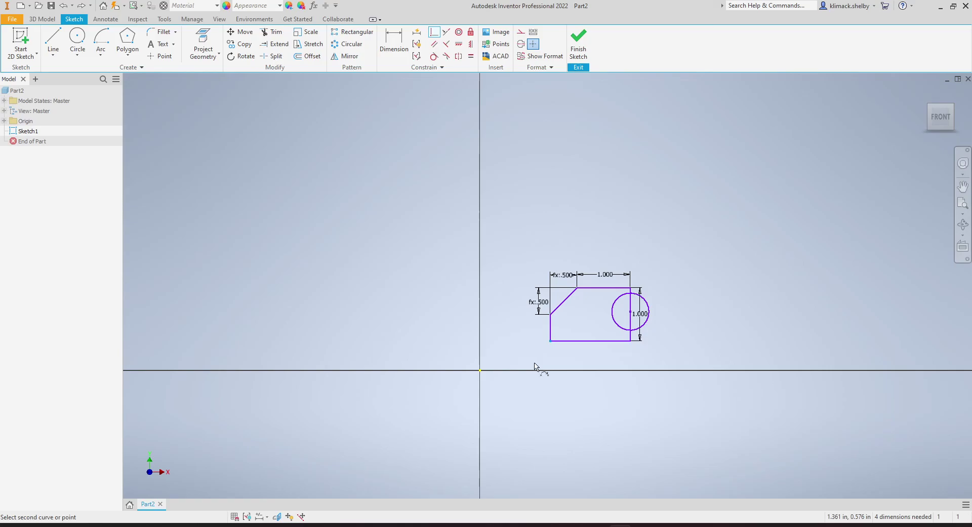
left_click(480, 370)
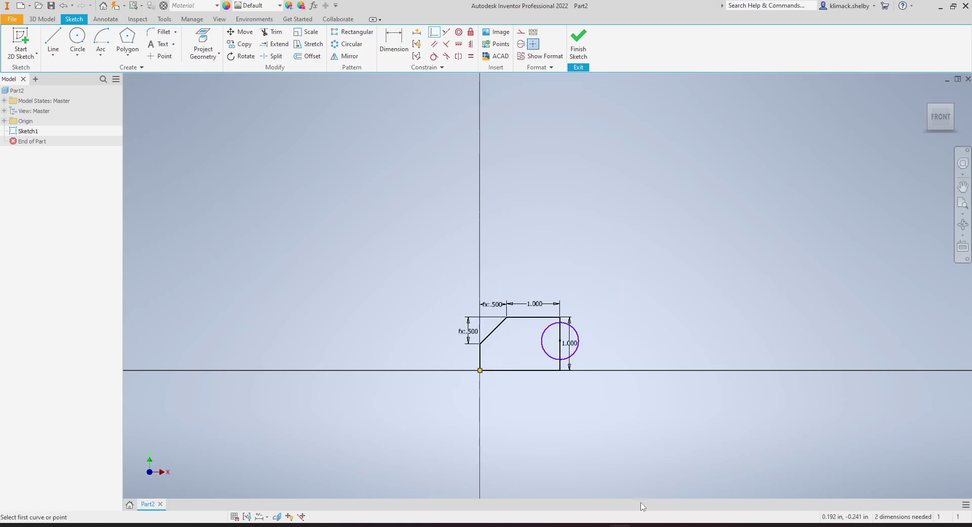